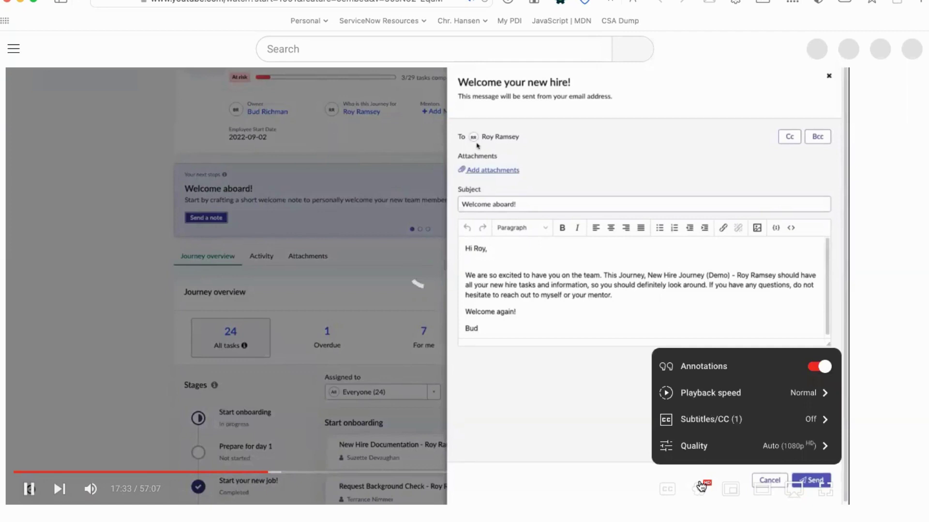
- Try to get the stalled video playing by changing its playback quality and seeking back to 17:28
left_click(745, 446)
left_click(711, 313)
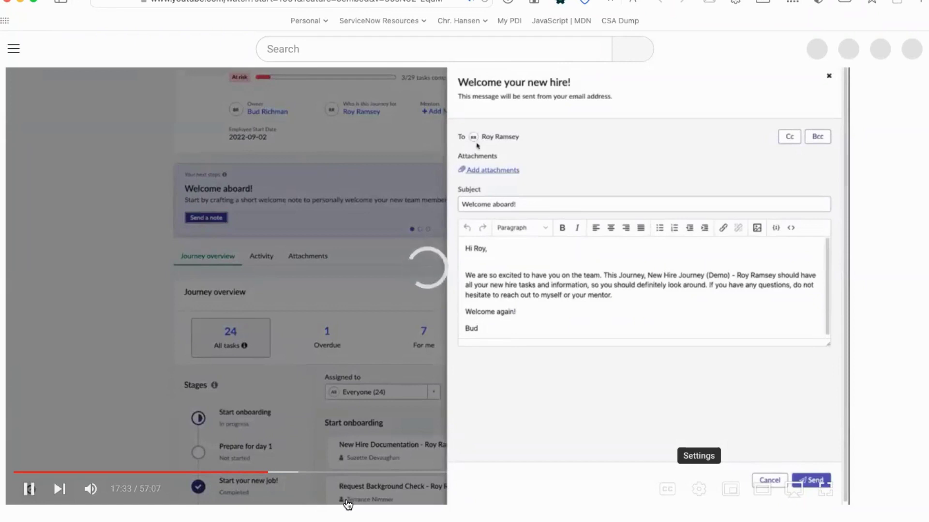
left_click_drag(275, 479, 268, 478)
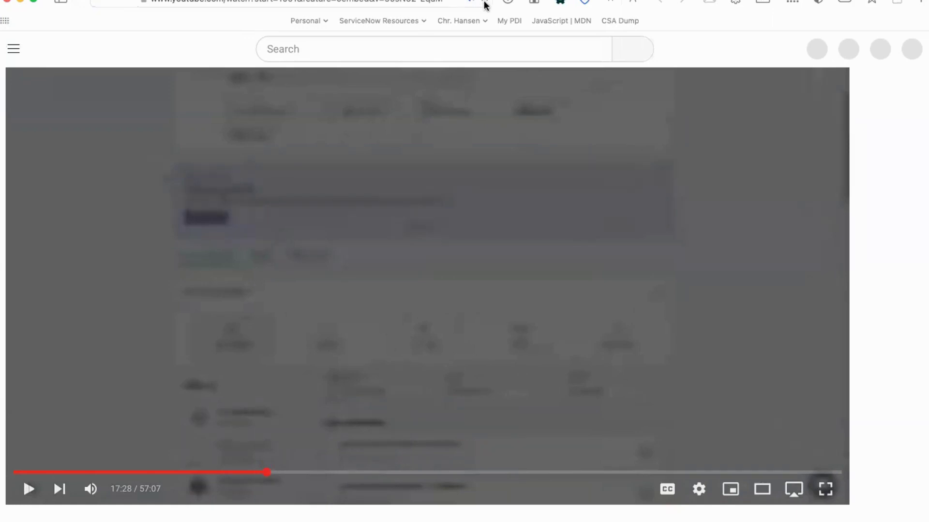
- Check the AdGuard options and reload the YouTube video page from its address
left_click(438, 0)
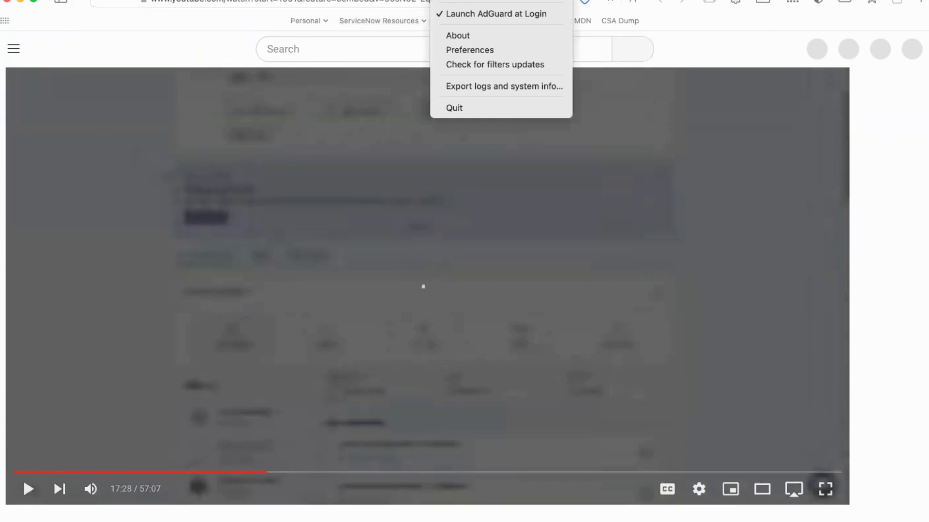
left_click(156, 38)
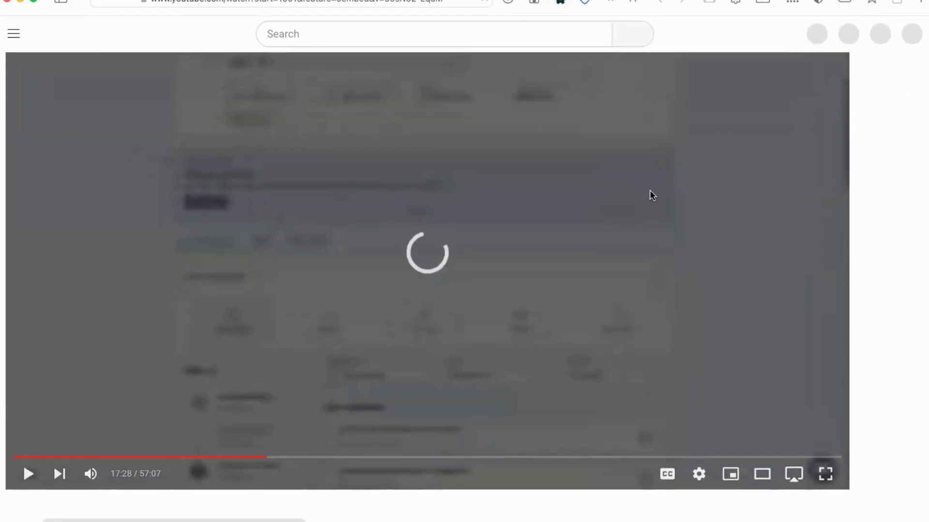
left_click(441, 2)
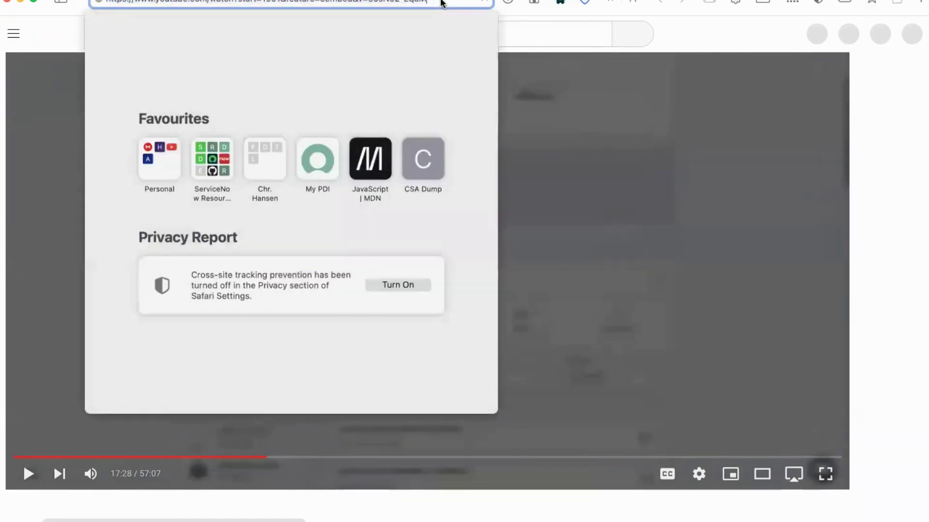
left_click(52, 28)
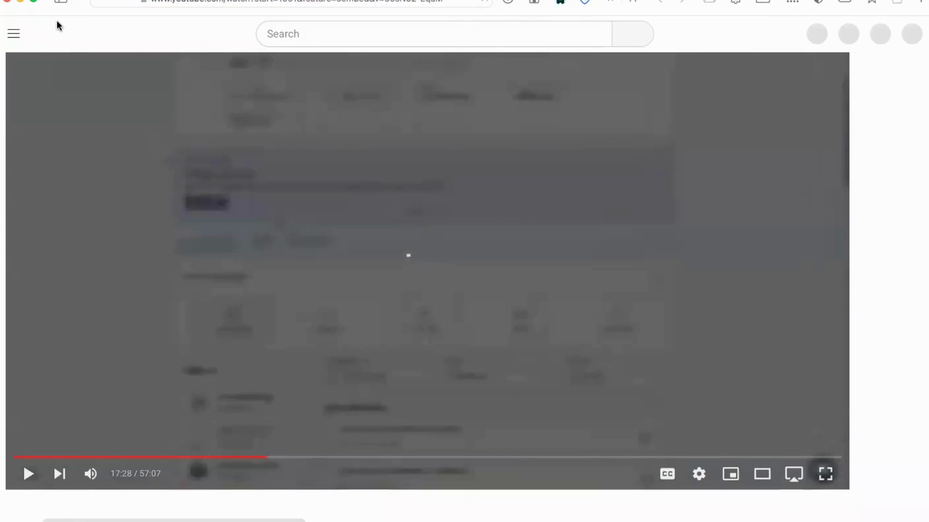
left_click(468, 2)
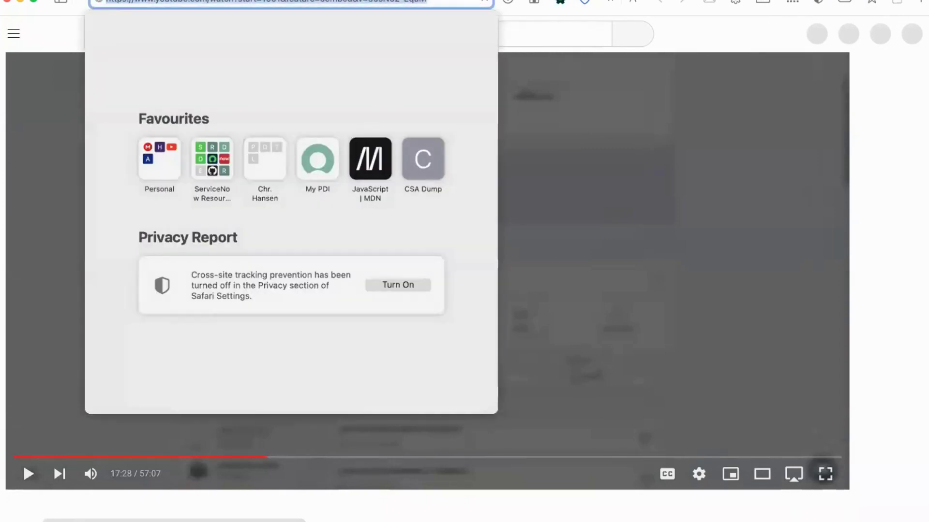
key("Return")
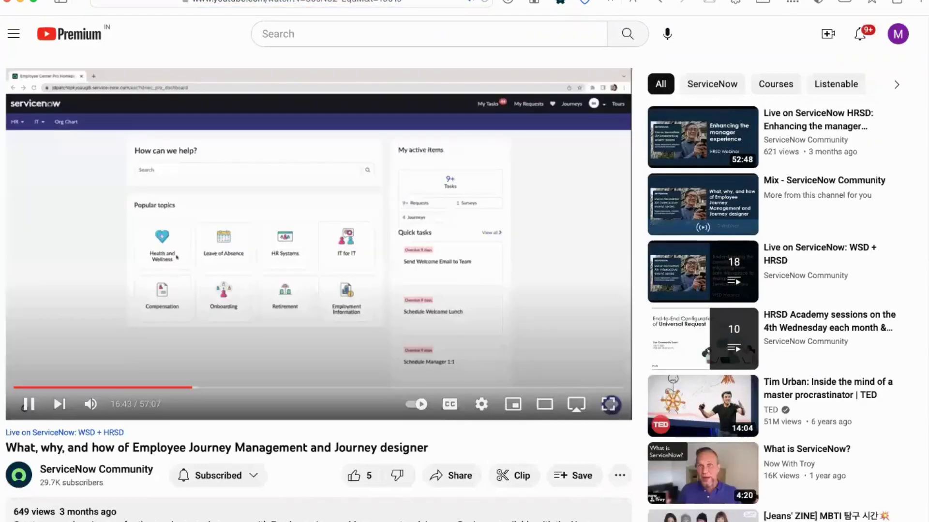
- Raise the video's volume to maximum and resume playback in full screen
mouse_move(91, 405)
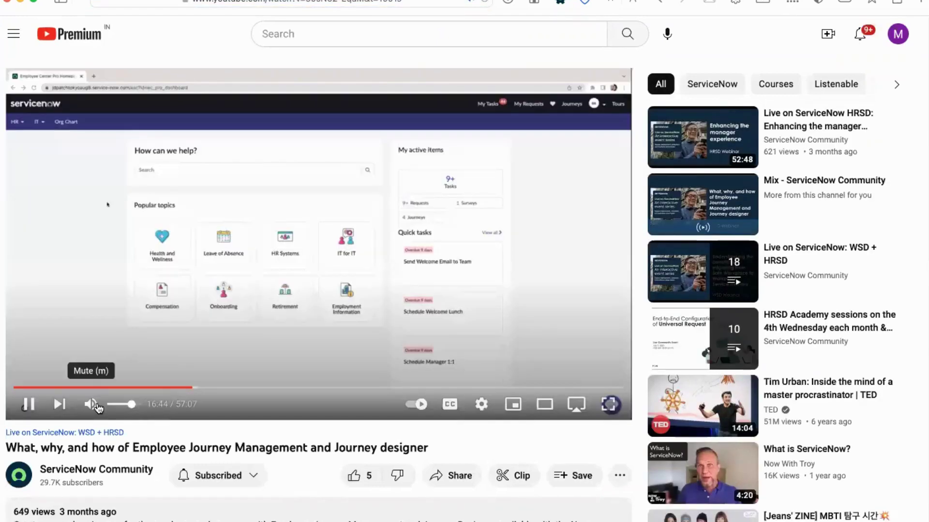
left_click(25, 408)
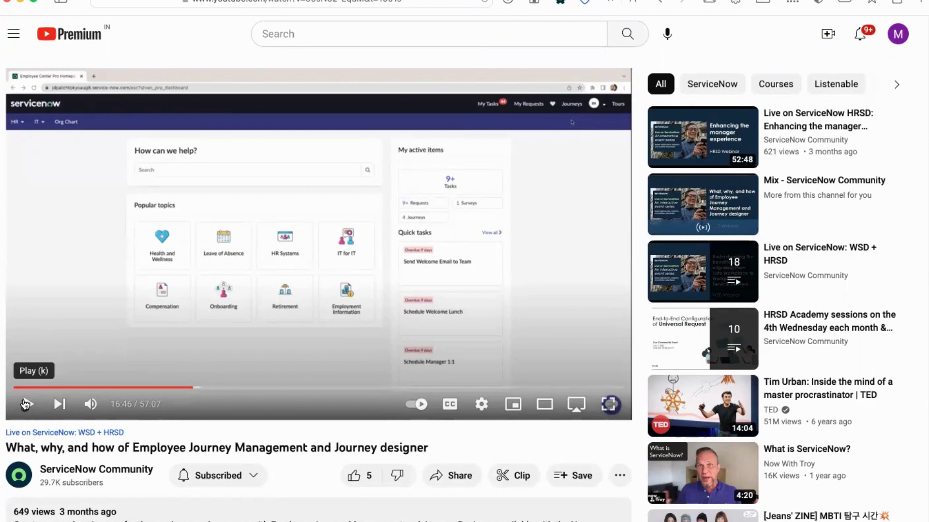
left_click(26, 404)
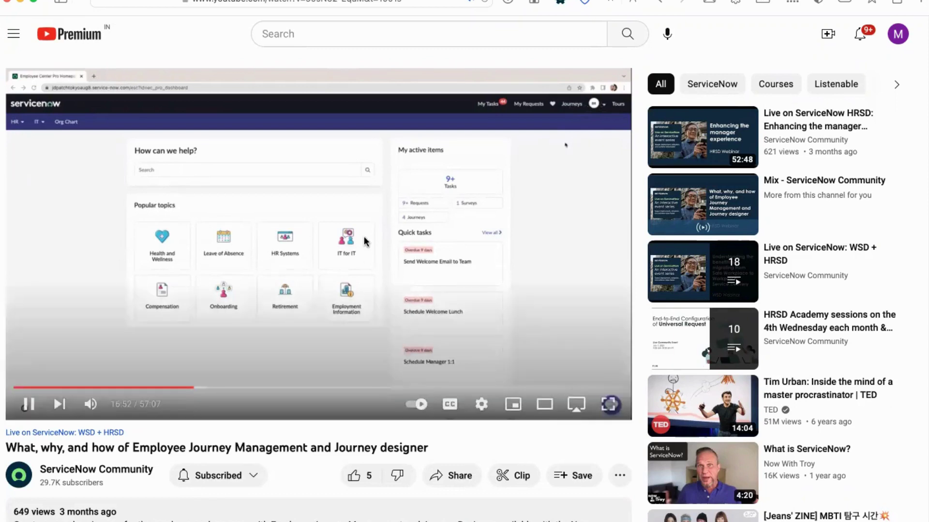
left_click(30, 405)
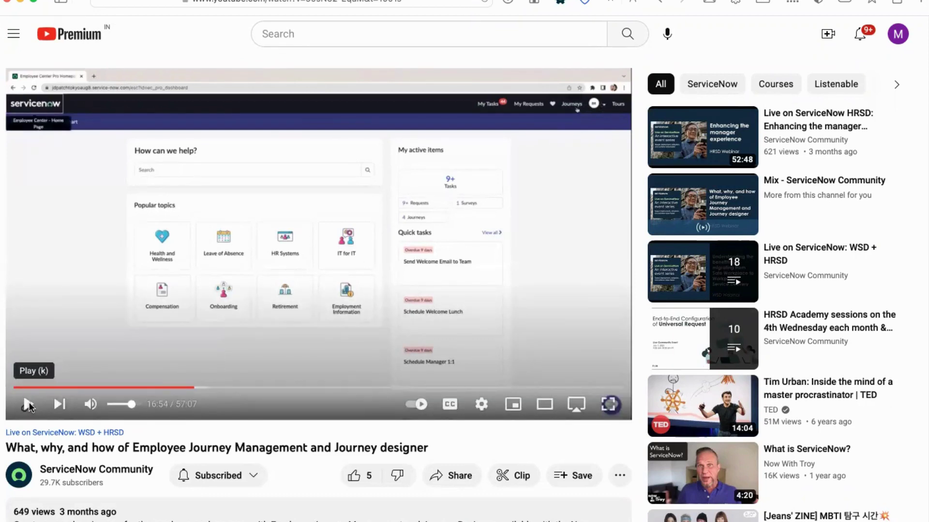
left_click(138, 407)
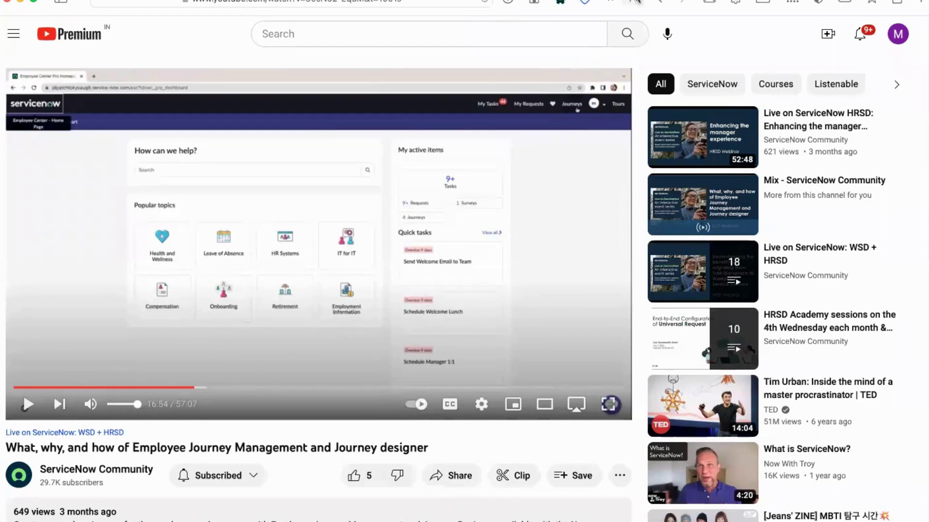
left_click(137, 405)
left_click(609, 406)
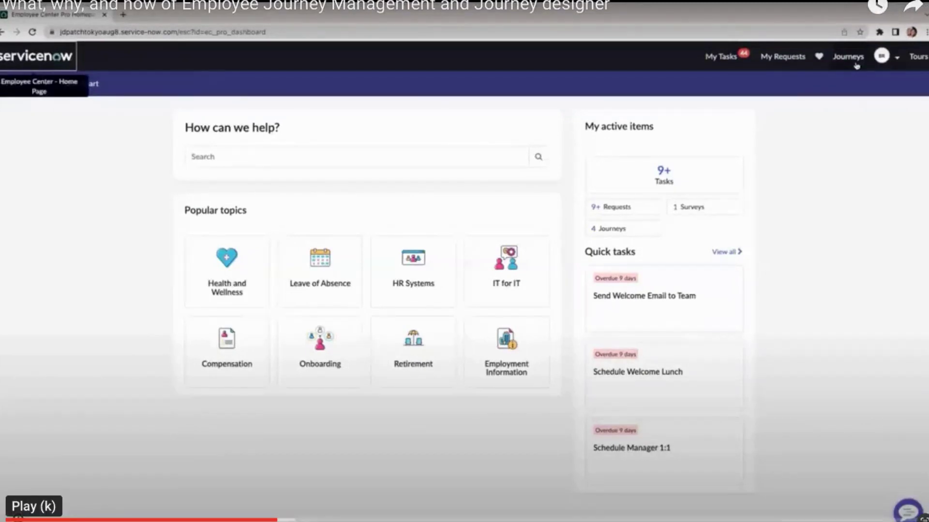
key("k")
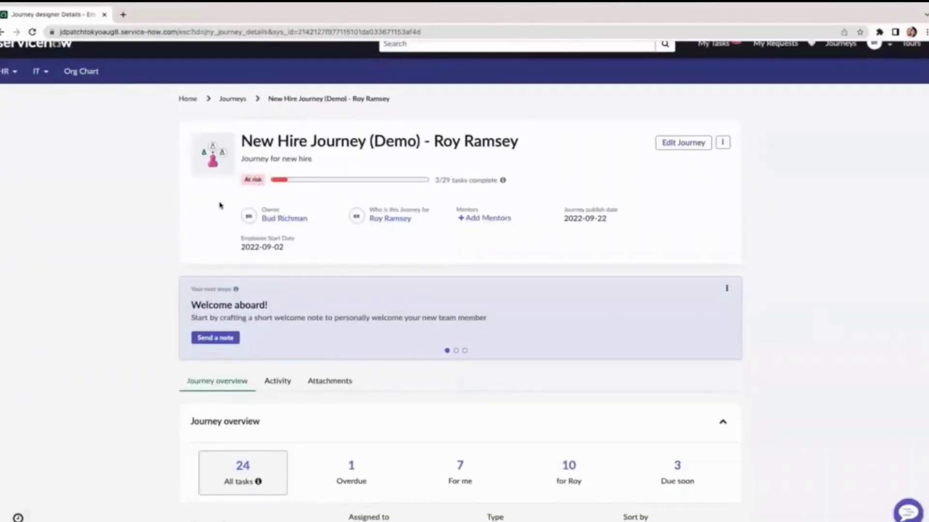
- Send the prefilled "Welcome aboard!" note to the new hire from the New Hire Journey (Demo) page
scroll(201, 273, "down", 1)
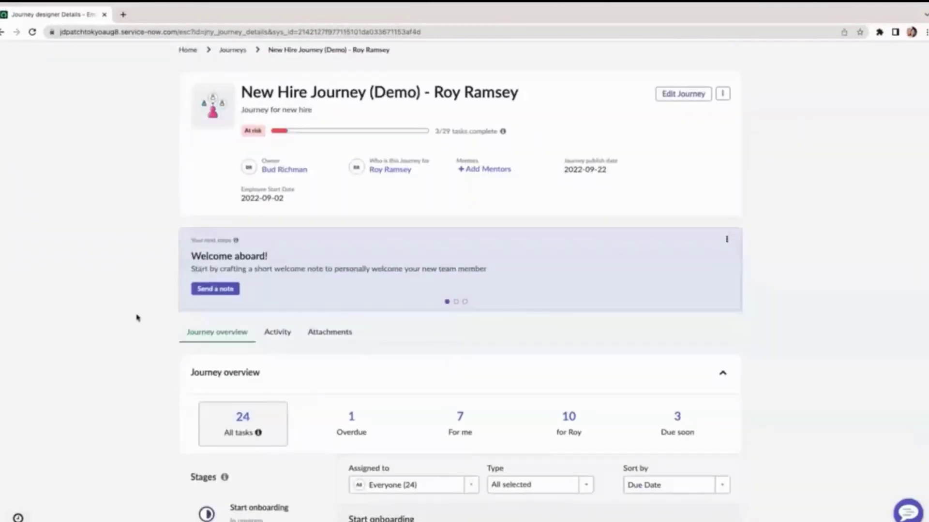
scroll(137, 318, "down", 2)
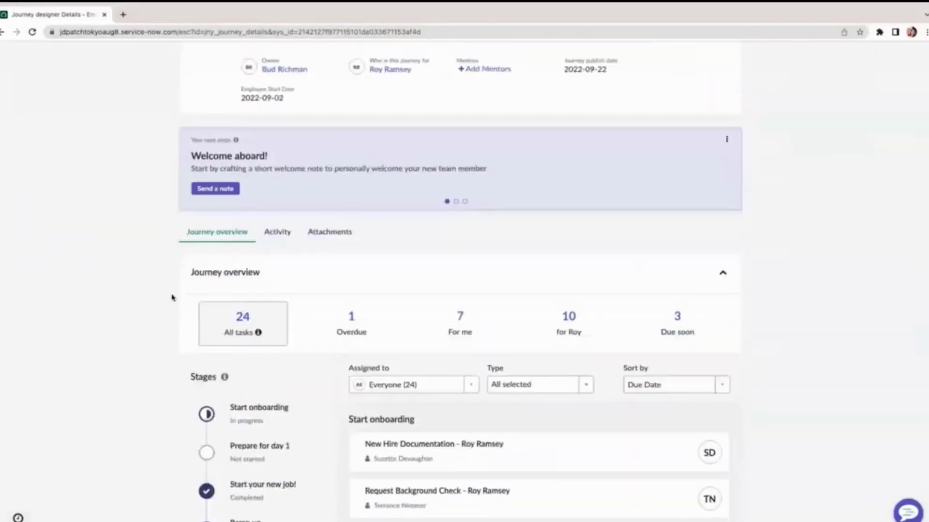
scroll(265, 225, "up", 1)
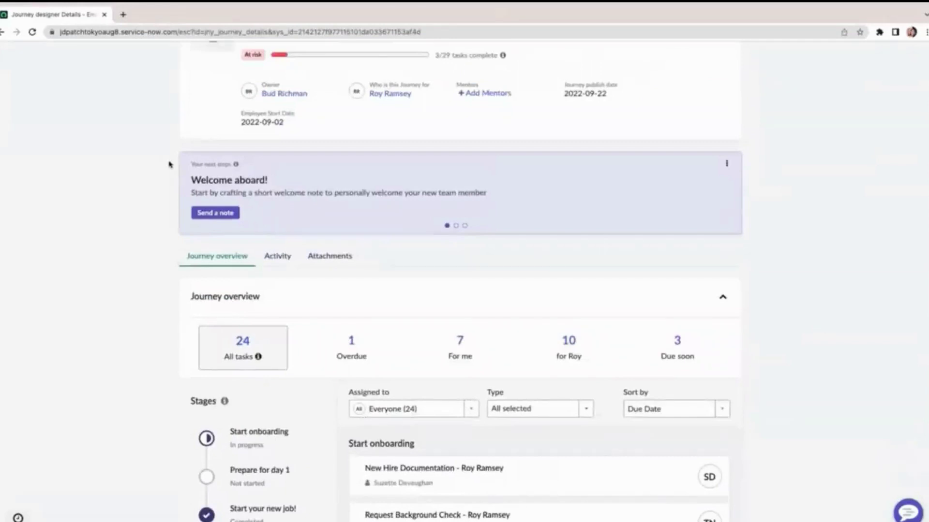
left_click(213, 213)
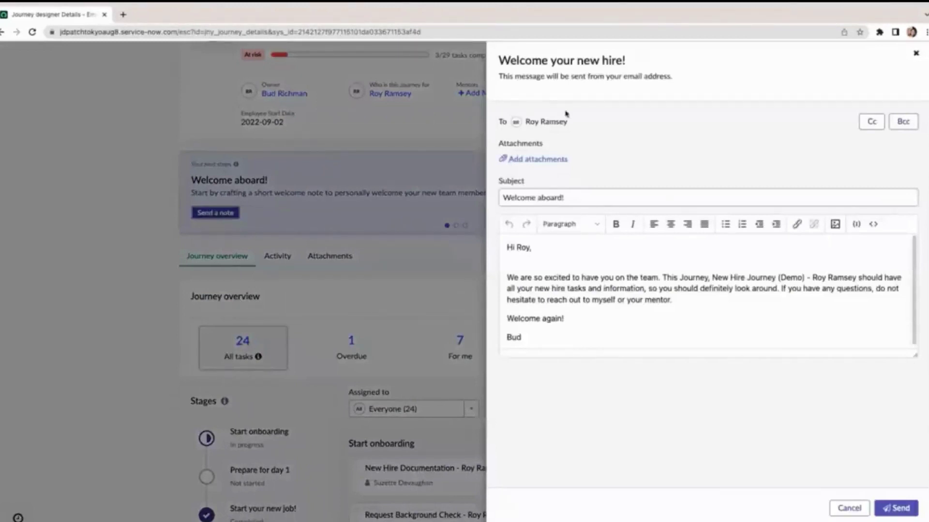
scroll(569, 296, "down", 1)
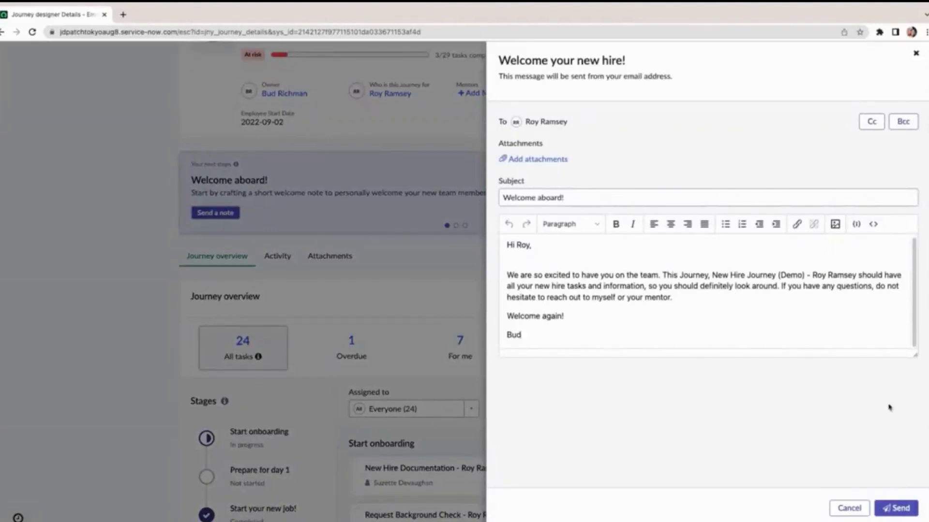
left_click(896, 508)
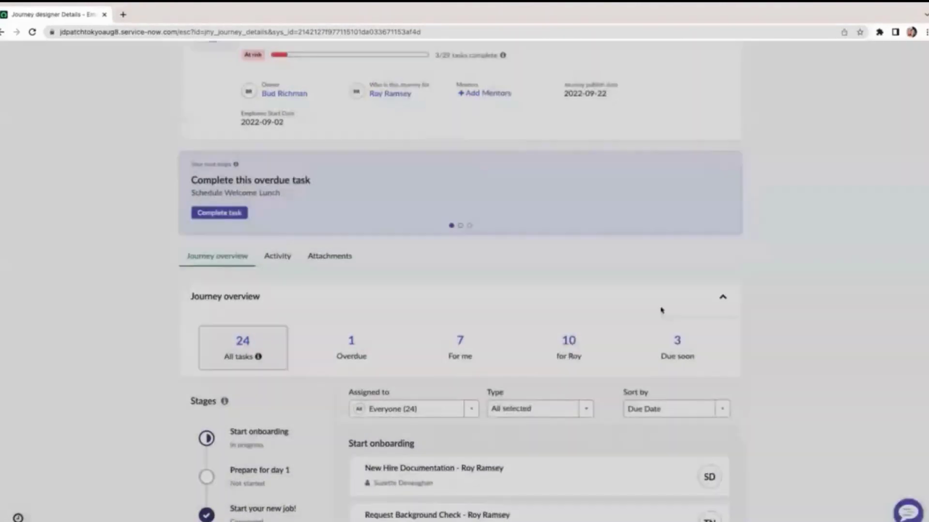
- Review the journey's progress, suggested next steps, stages from Start onboarding to Month 2, and the task list
scroll(108, 284, "up", 2)
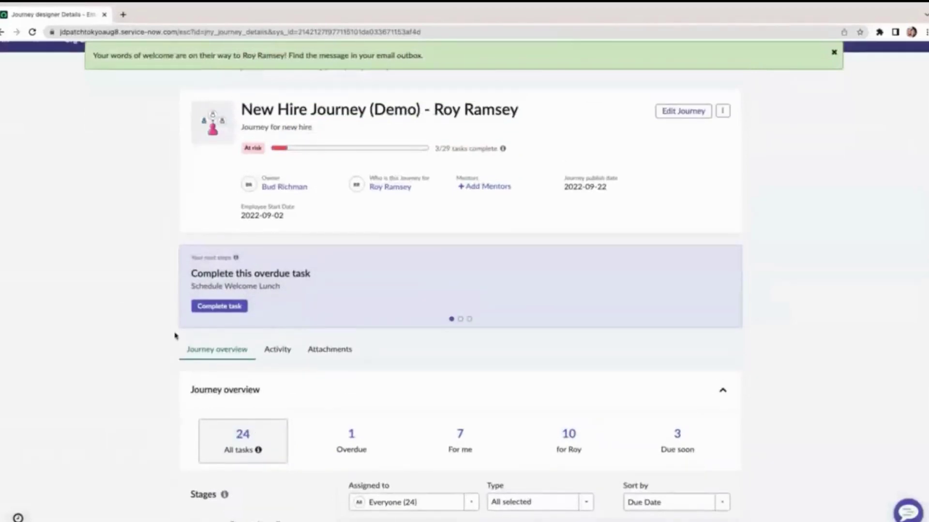
scroll(166, 338, "down", 2)
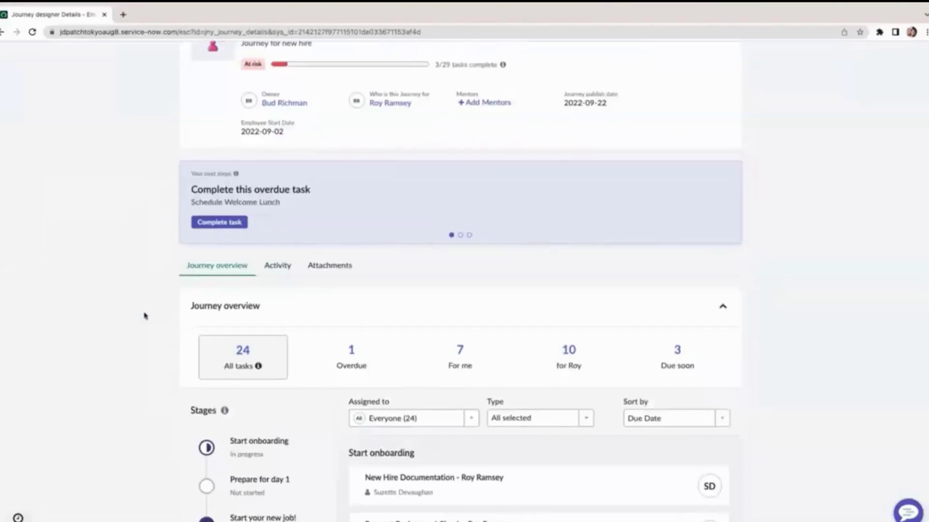
scroll(144, 316, "down", 4)
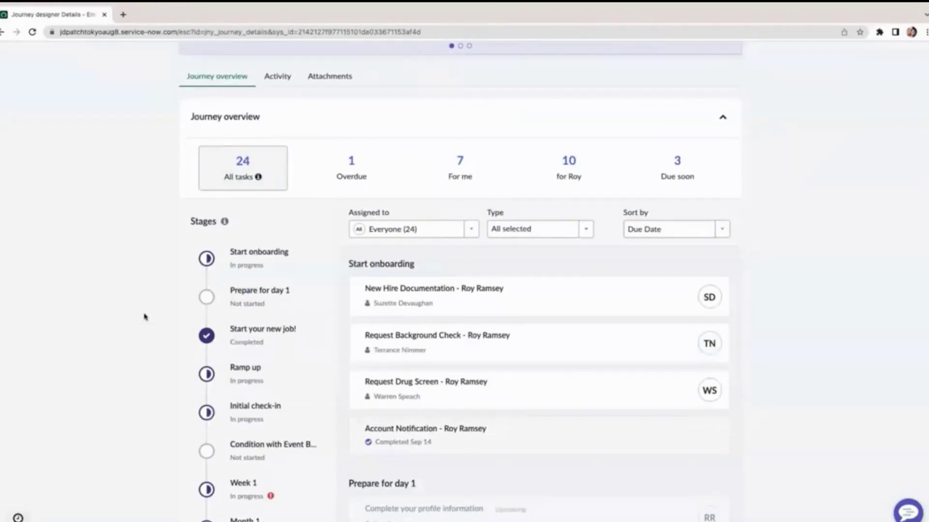
scroll(155, 290, "down", 1)
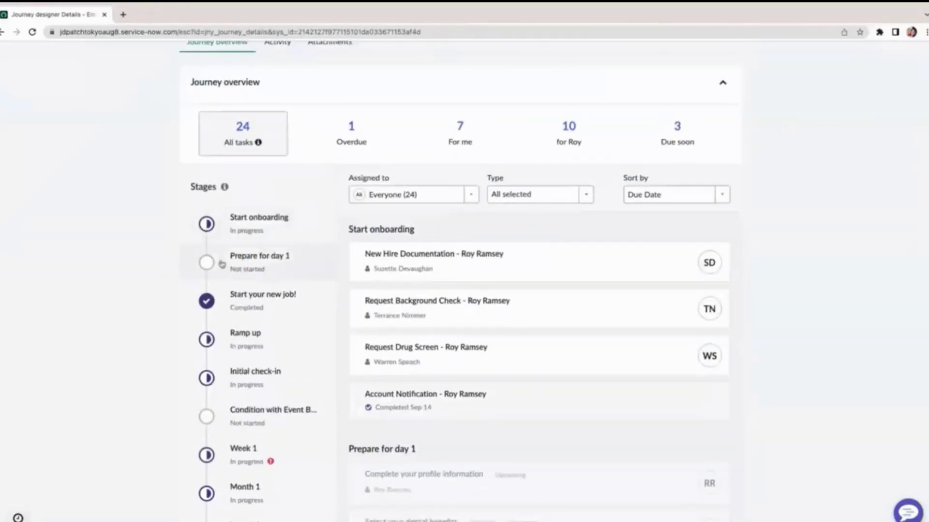
scroll(221, 328, "down", 1)
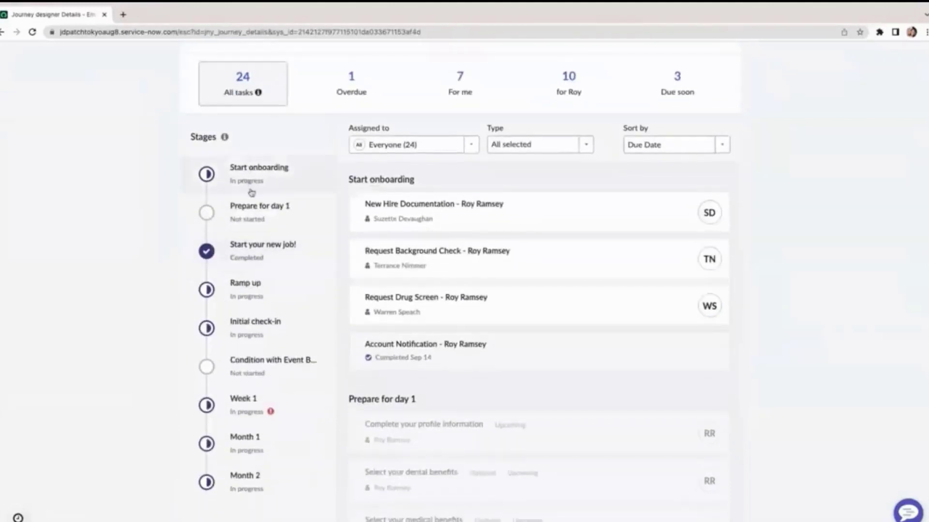
scroll(249, 394, "down", 1)
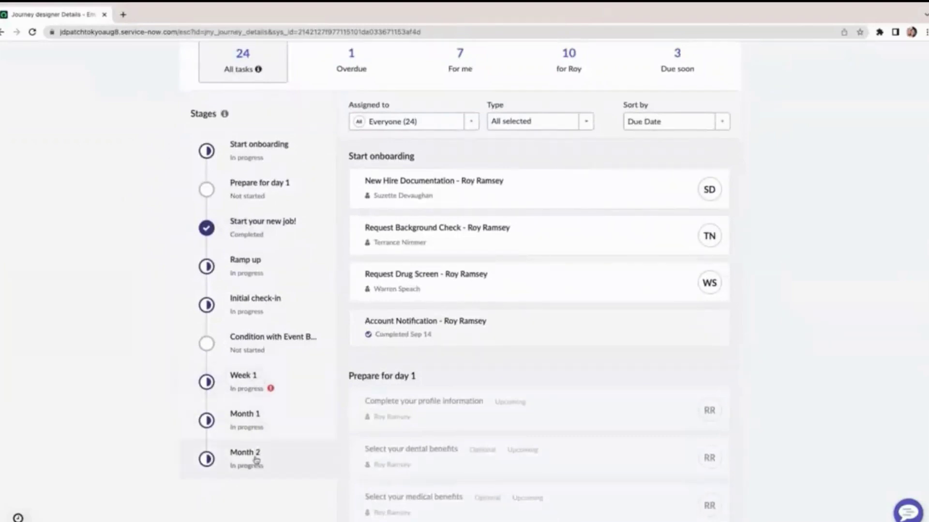
scroll(153, 450, "up", 1)
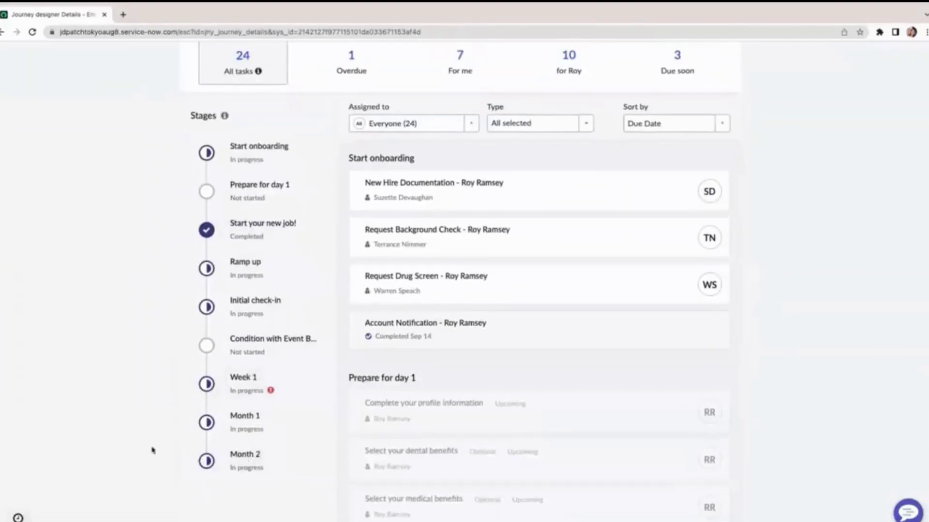
scroll(153, 450, "up", 1)
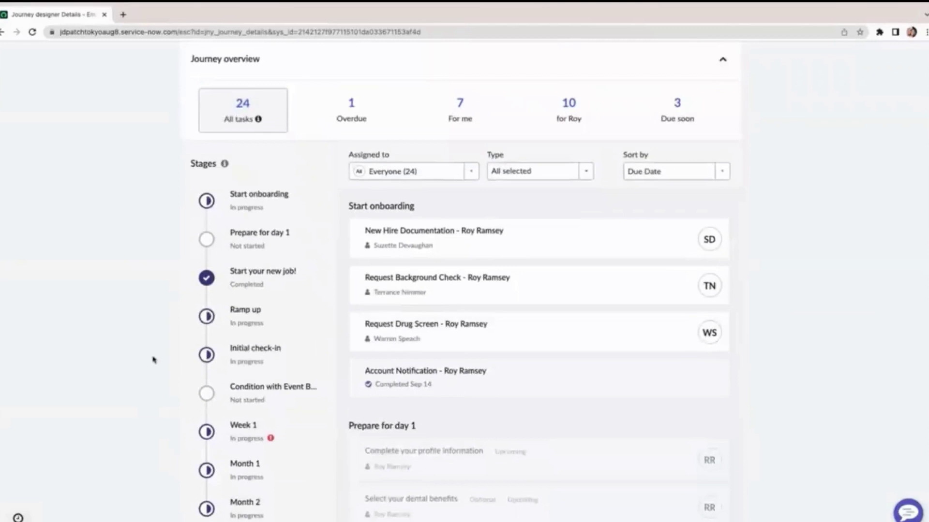
scroll(153, 359, "up", 1)
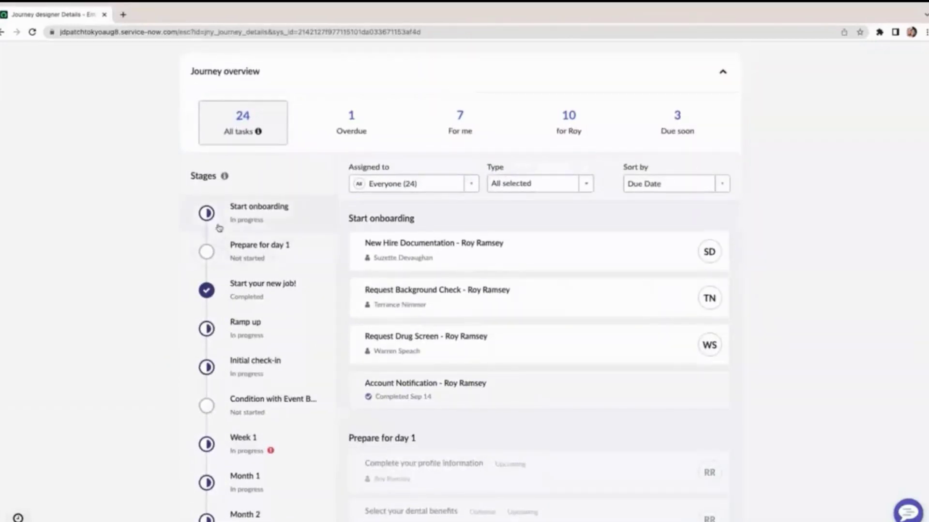
- Filter the journey to overdue tasks, mark Schedule Welcome Lunch as complete, and return to the journey overview
left_click(348, 146)
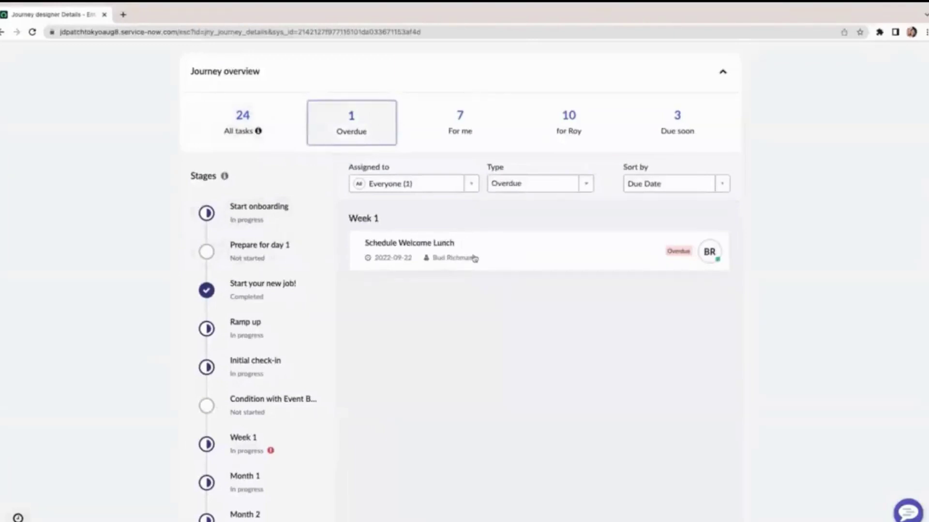
left_click(491, 253)
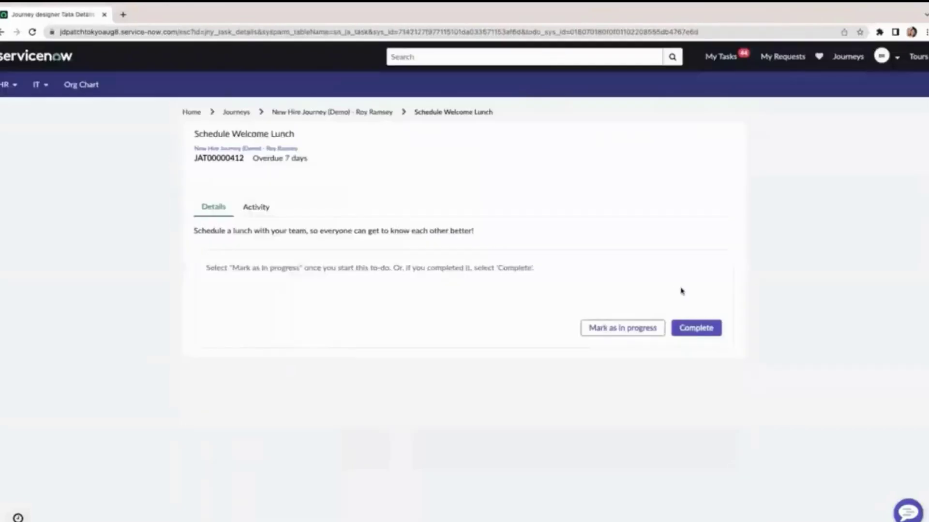
left_click(696, 328)
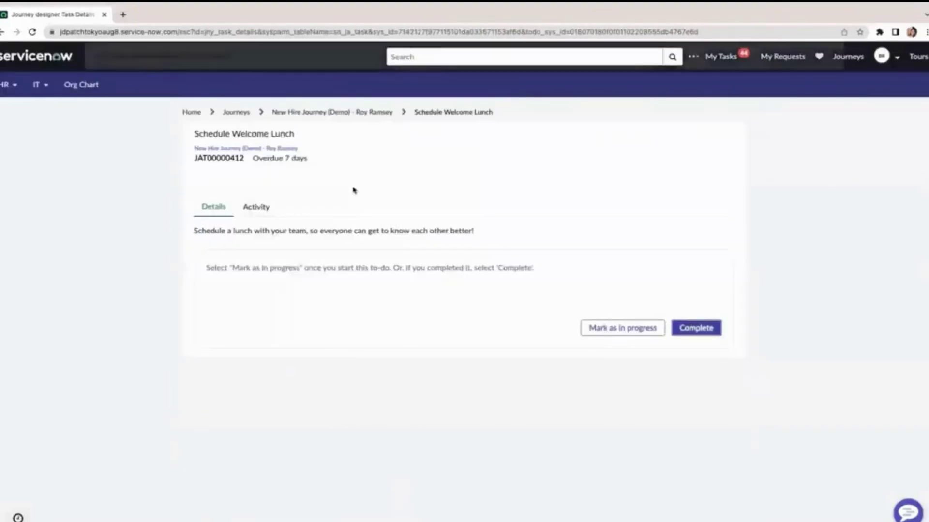
left_click(228, 148)
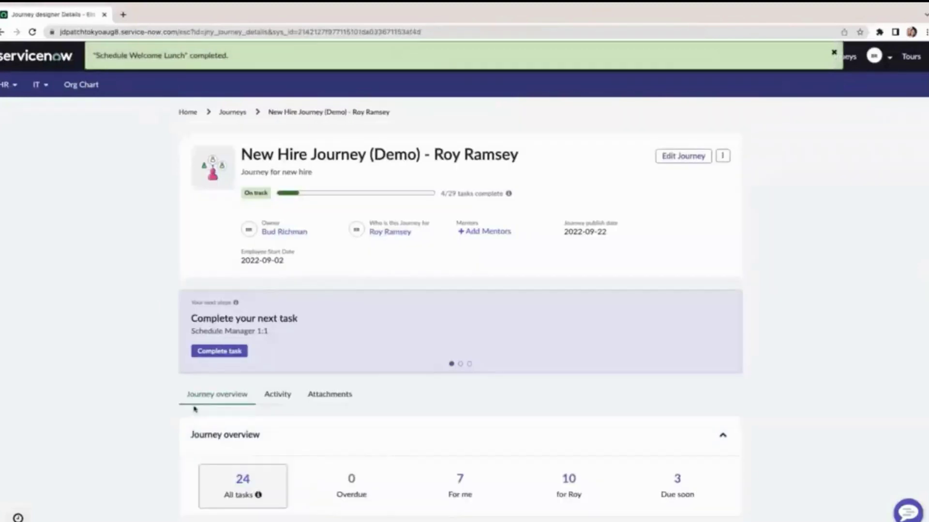
scroll(131, 433, "down", 3)
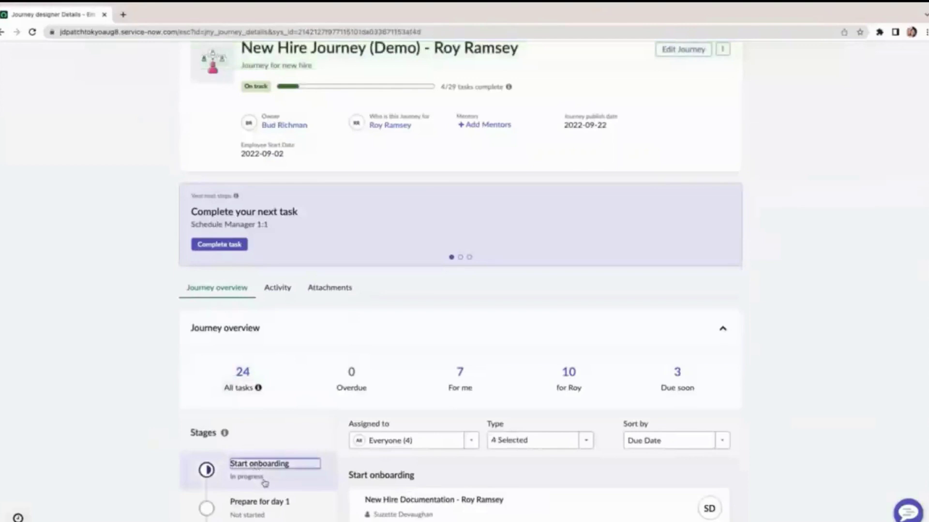
- Add one mentor to the New Hire Journey (Demo), choosing the person with a profile photo
scroll(361, 381, "down", 1)
scroll(362, 381, "up", 1)
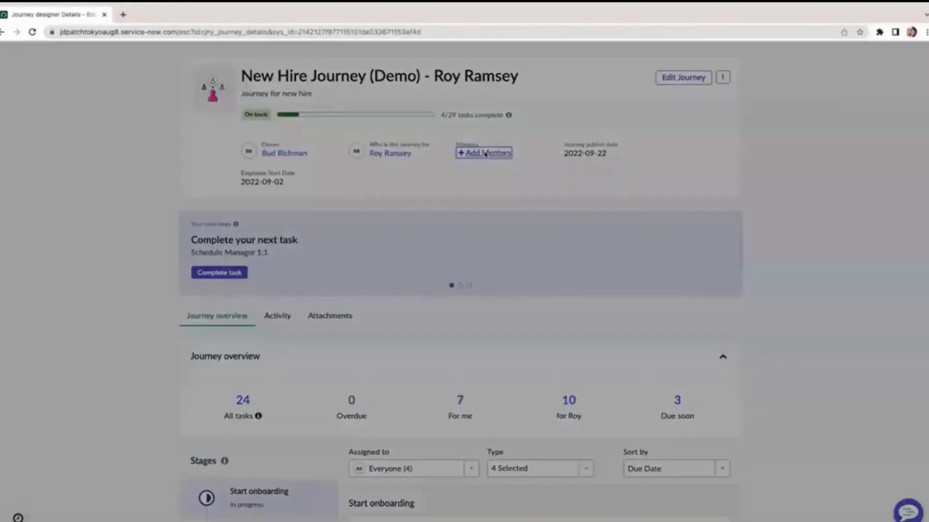
left_click(485, 153)
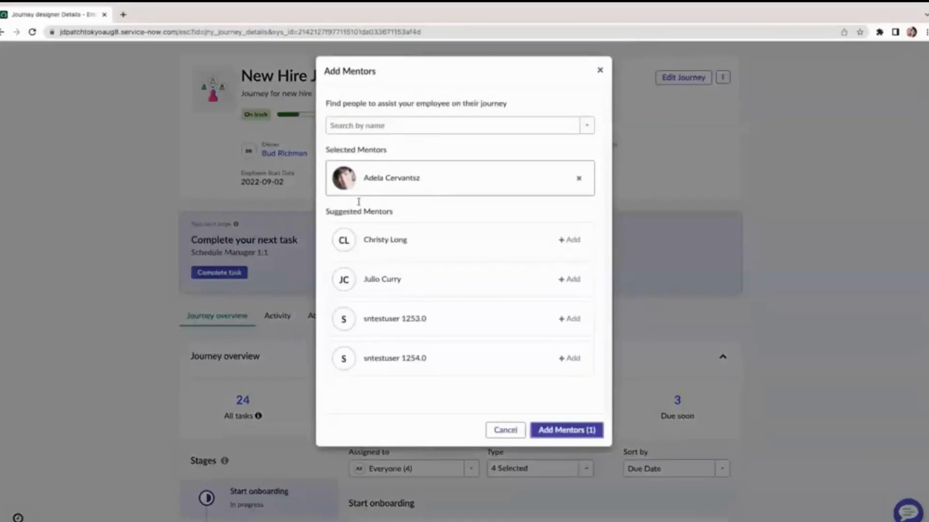
left_click(561, 429)
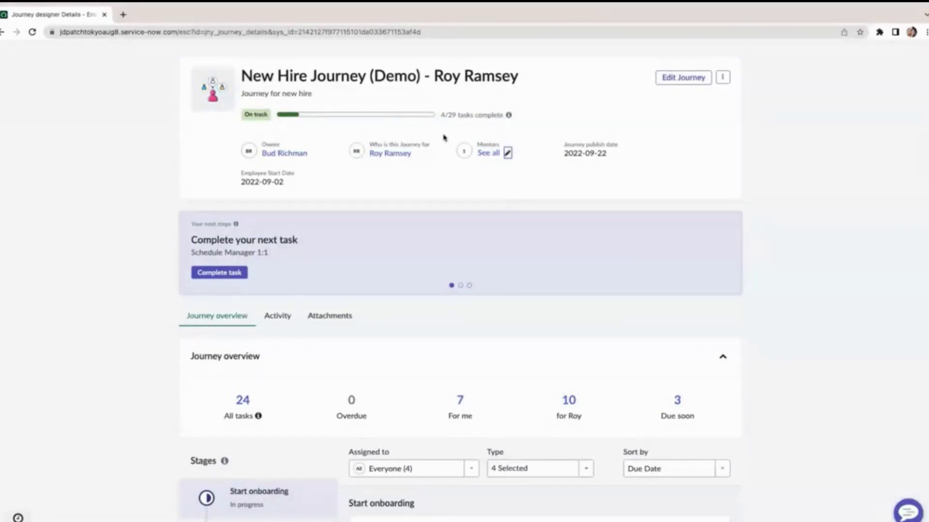
- Put the new hire's journey into edit mode and open its Week 1 stage
scroll(157, 390, "up", 1)
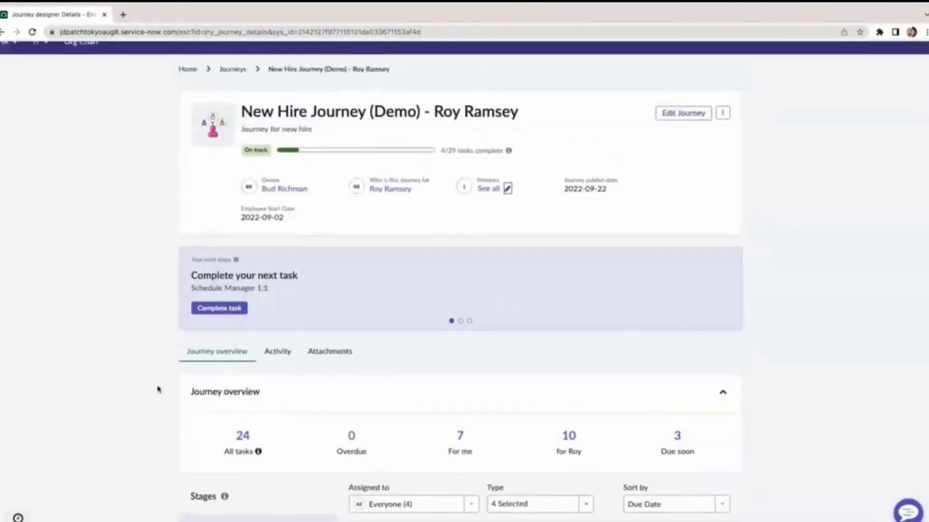
scroll(158, 388, "down", 1)
scroll(583, 328, "up", 2)
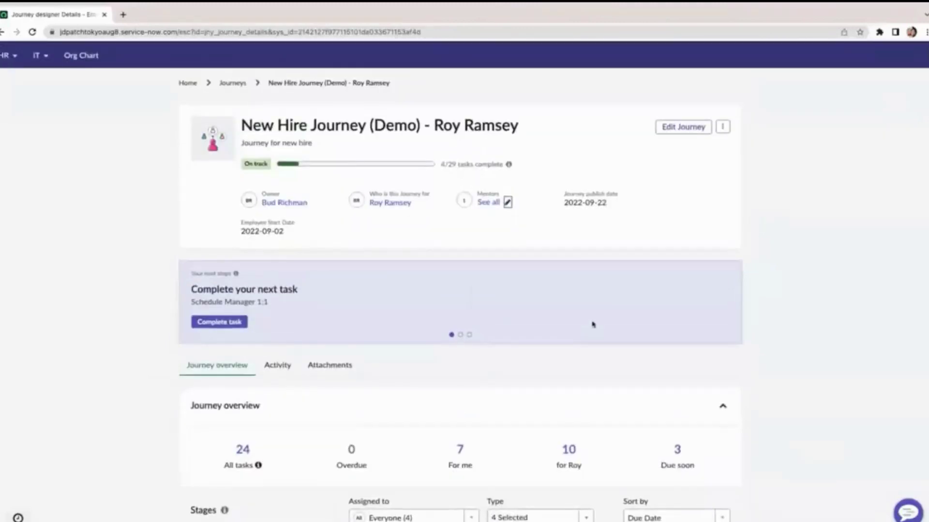
scroll(593, 324, "up", 1)
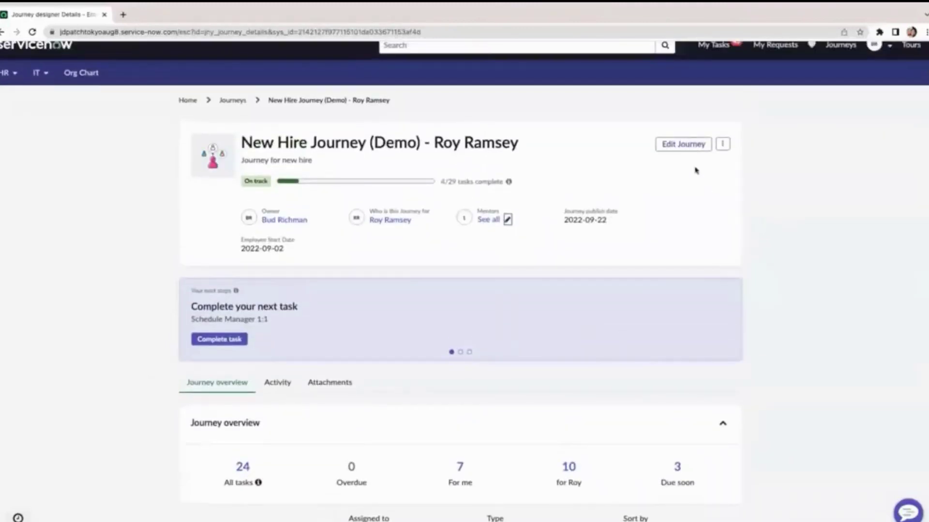
left_click(687, 147)
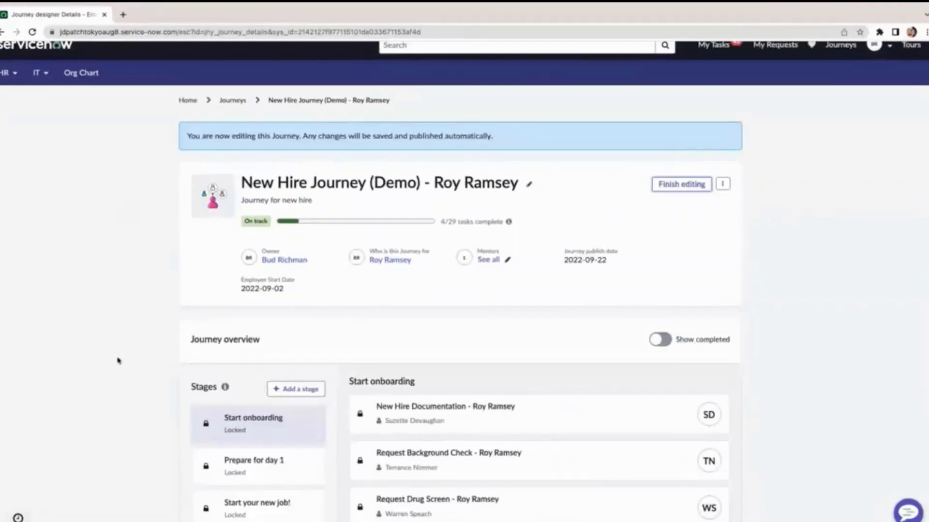
scroll(118, 359, "down", 5)
left_click(240, 407)
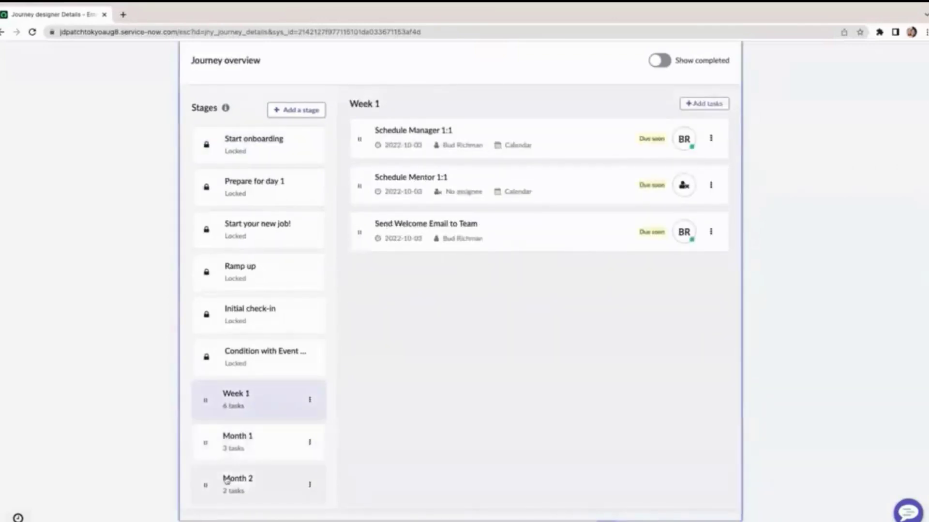
- Start adding a Week 1 task from the available shadowing task template
scroll(421, 369, "up", 1)
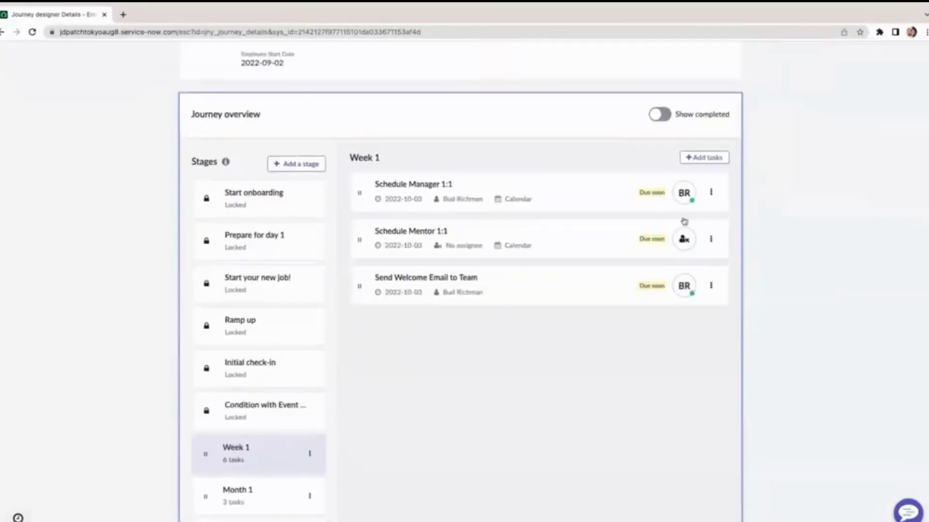
left_click(695, 159)
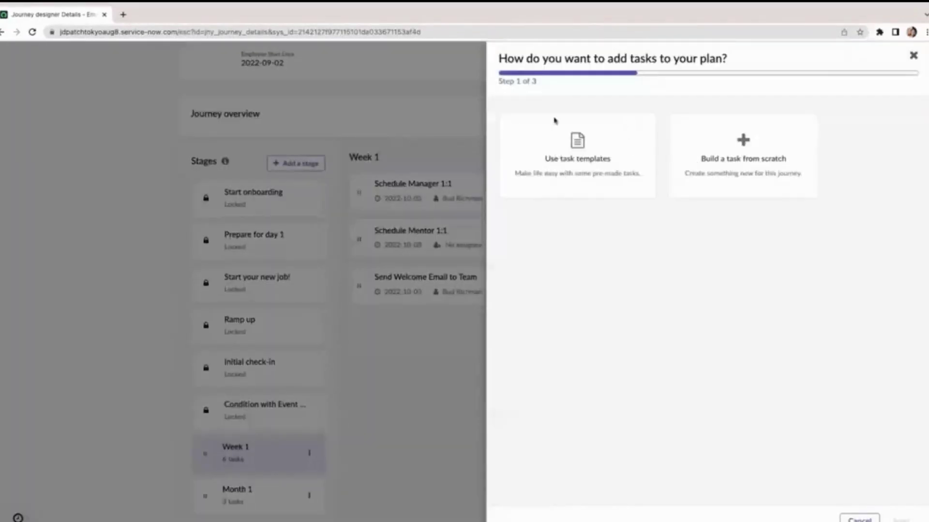
left_click(612, 179)
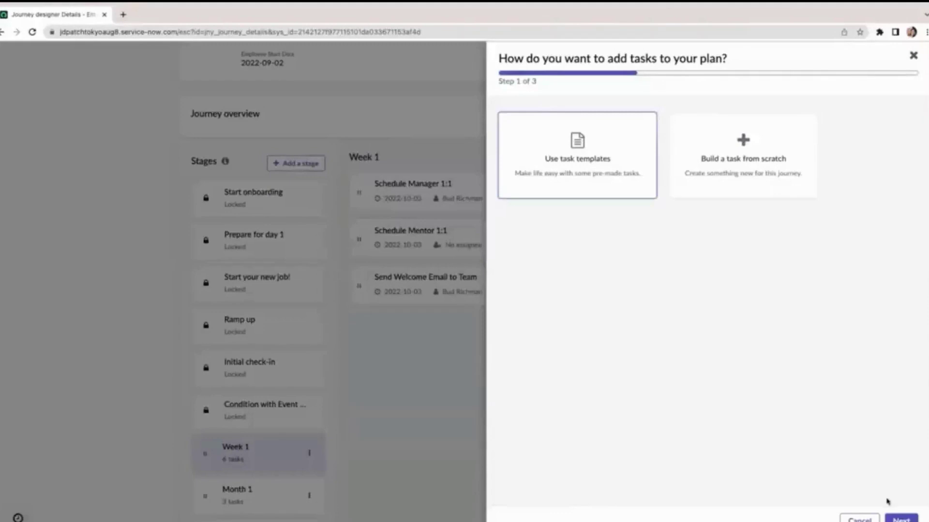
left_click(901, 518)
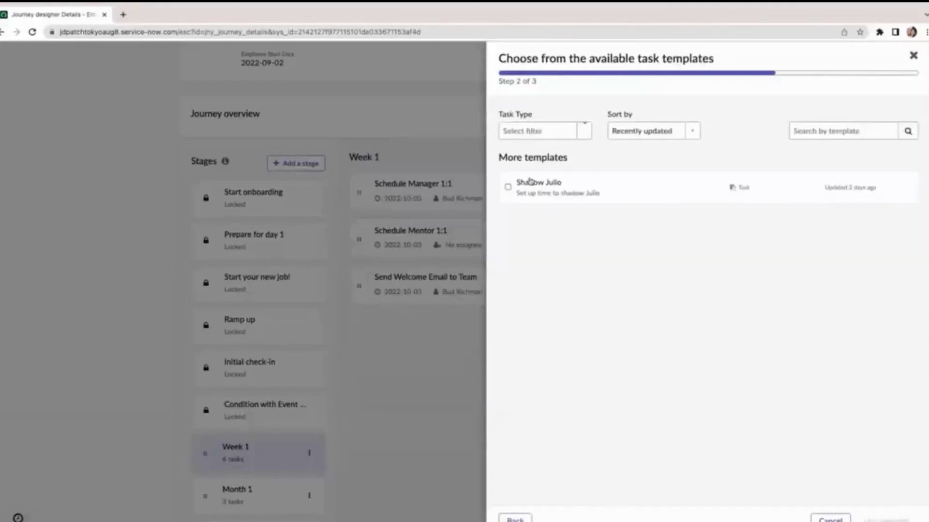
left_click(531, 189)
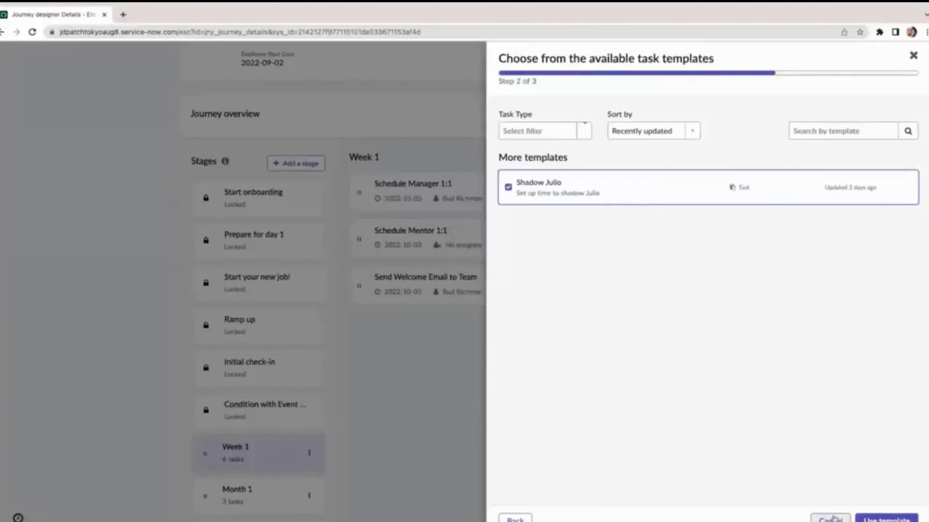
left_click(865, 520)
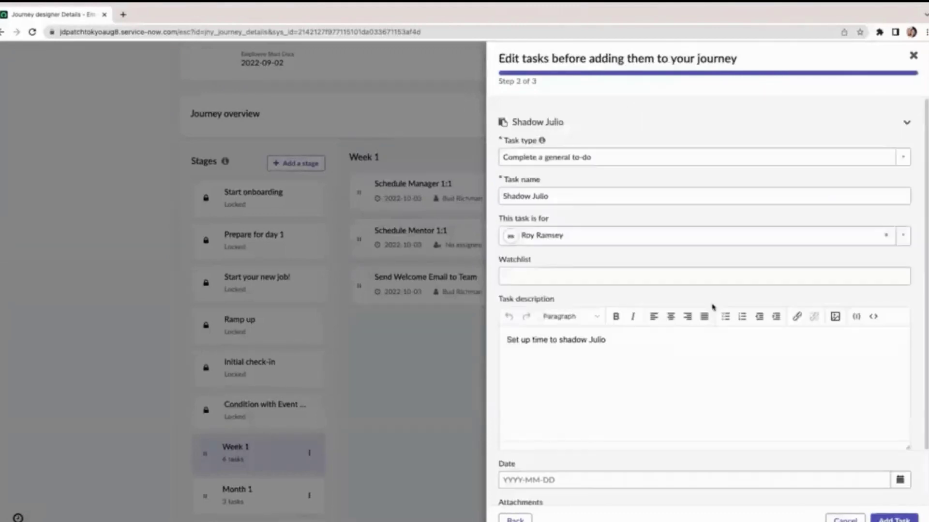
- Set the shadowing task's date to 2022-10-13 and add the task to the Week 1 stage
scroll(611, 358, "down", 2)
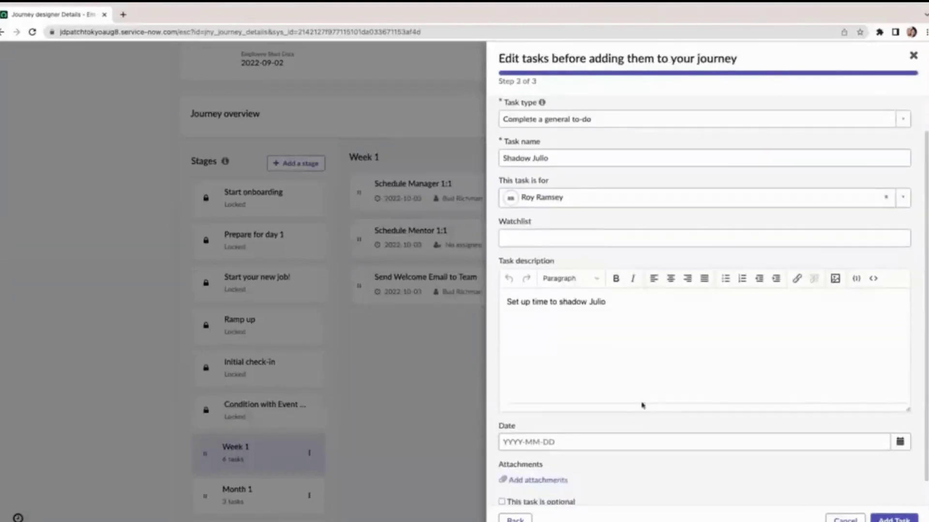
left_click(900, 446)
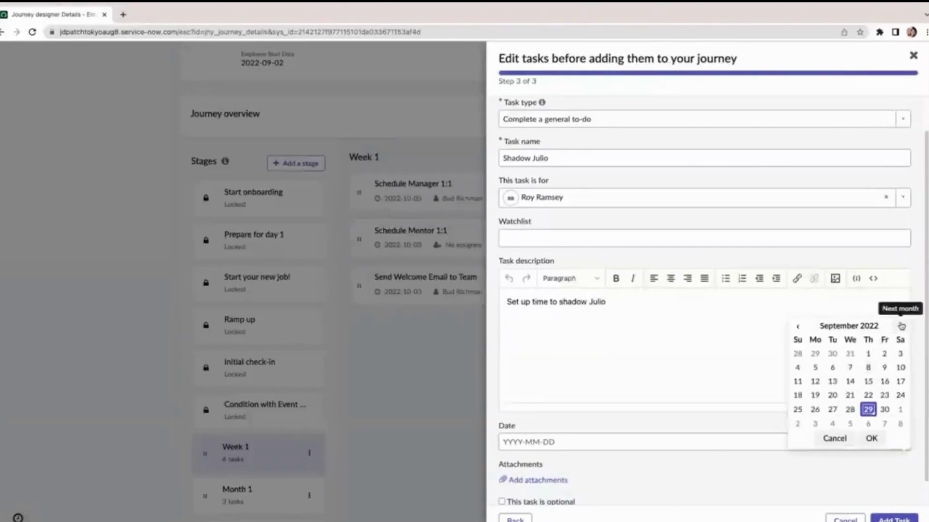
left_click(900, 326)
left_click(868, 381)
left_click(871, 439)
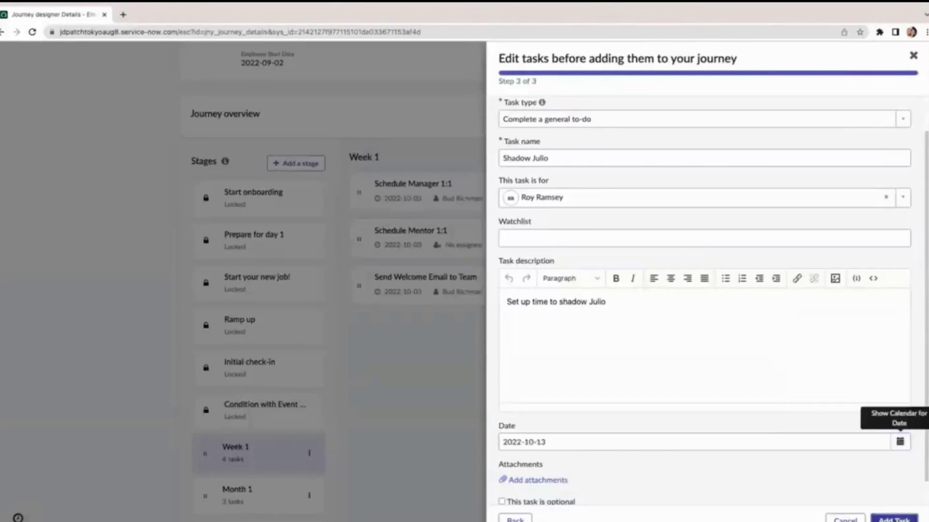
left_click(893, 519)
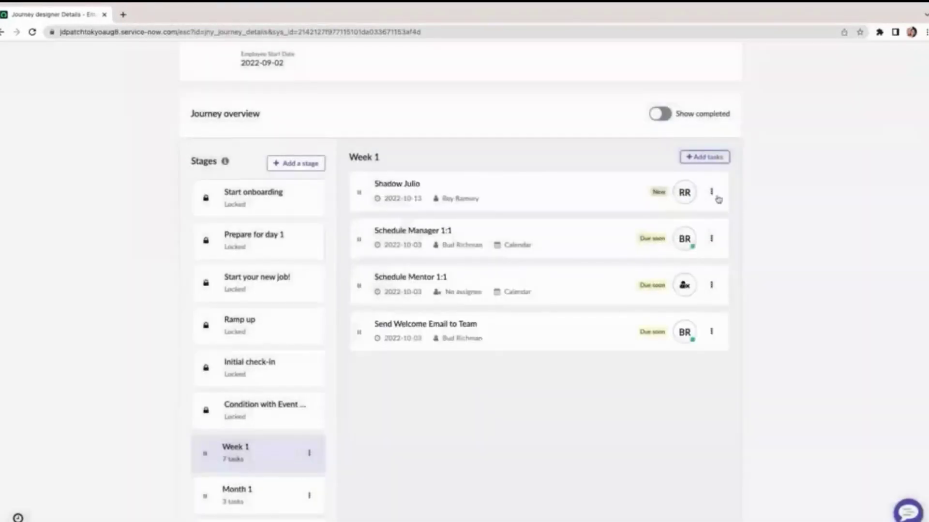
- Add the Pluralsight course "Applying Functional Programming Techniques in..." to the new hire's recommended learning
scroll(697, 208, "down", 3)
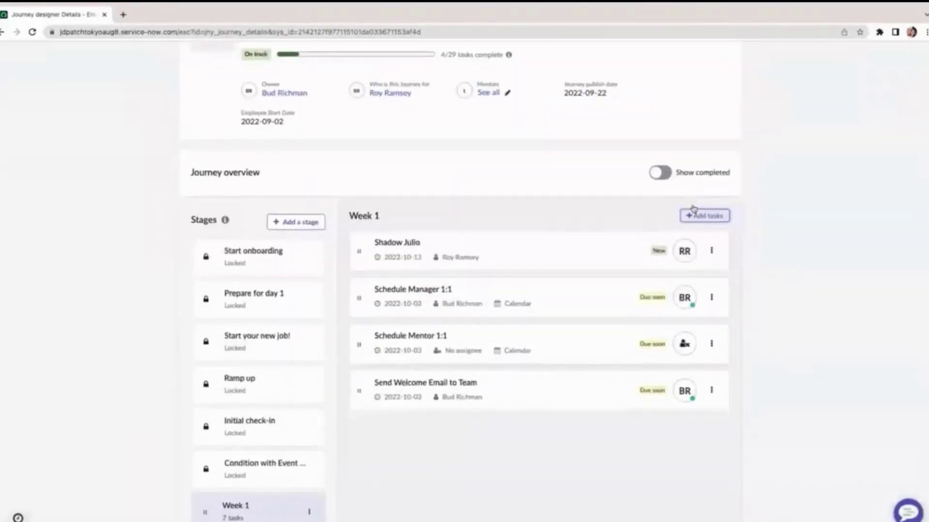
scroll(693, 209, "down", 7)
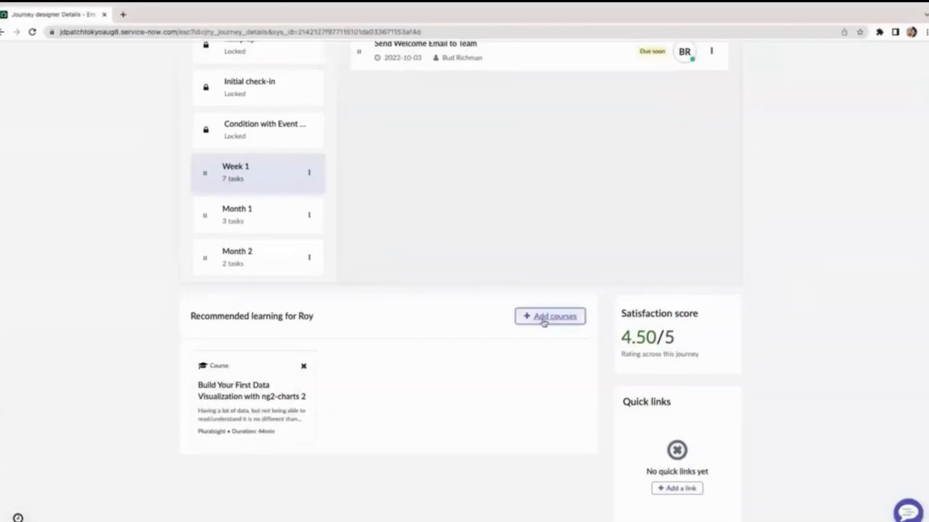
left_click(545, 319)
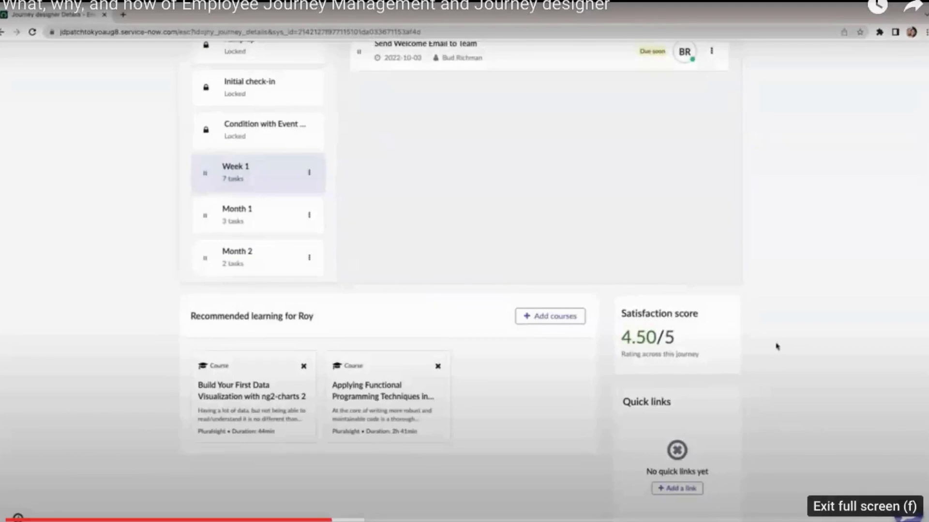
- Exit the video's full screen and switch to the PowerPoint presentation
left_click(906, 510)
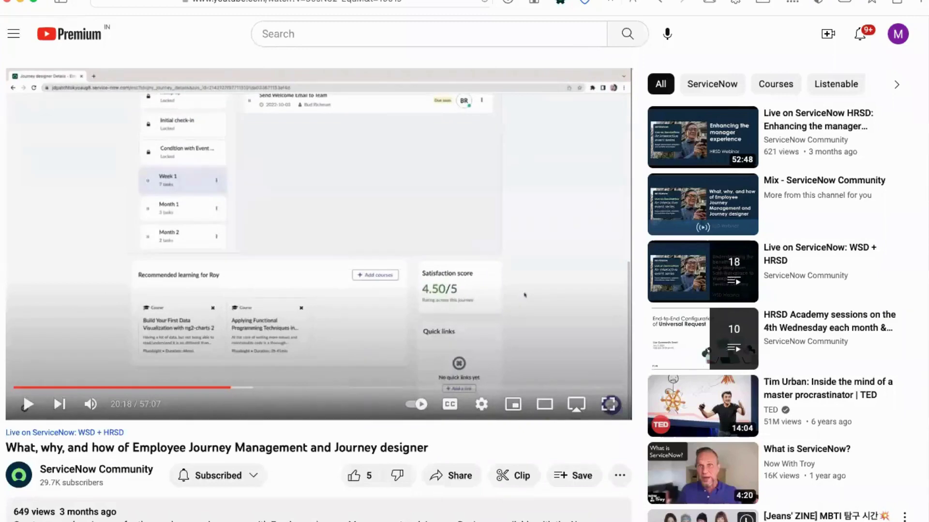
key("super+Tab")
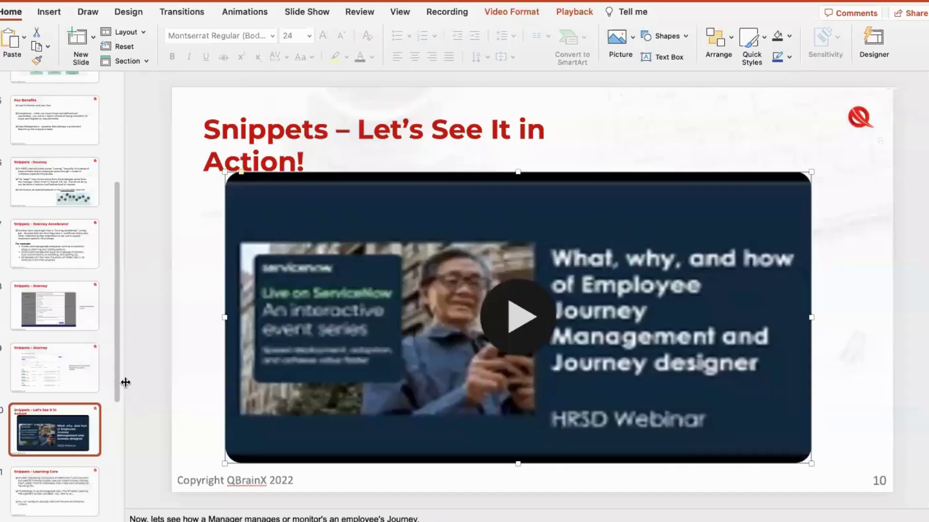
- Open slide 11, "Snippets – Learning Core", and play the slide show from that slide
scroll(117, 384, "down", 5)
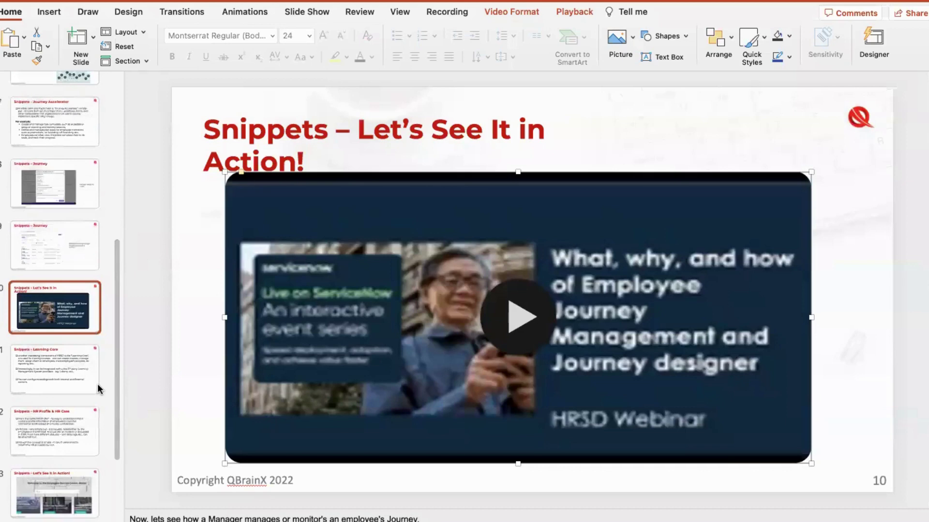
left_click(37, 363)
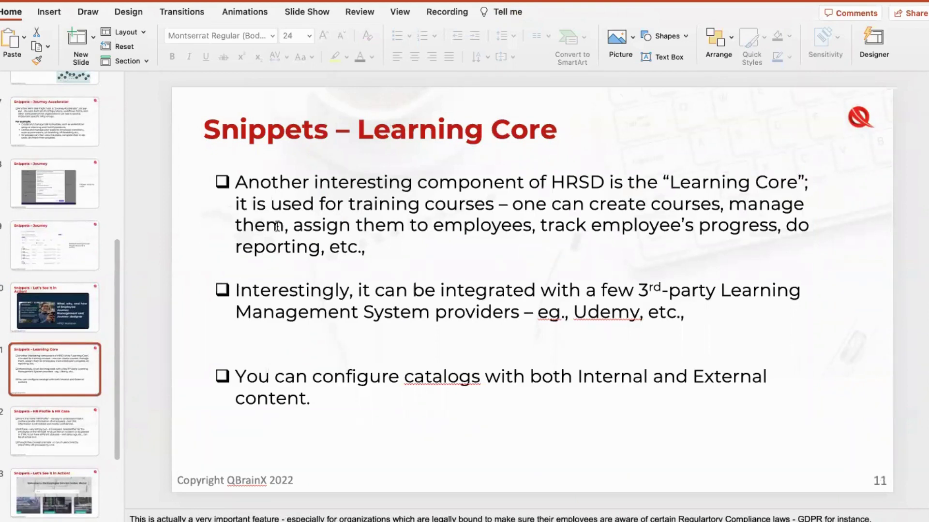
left_click(348, 1)
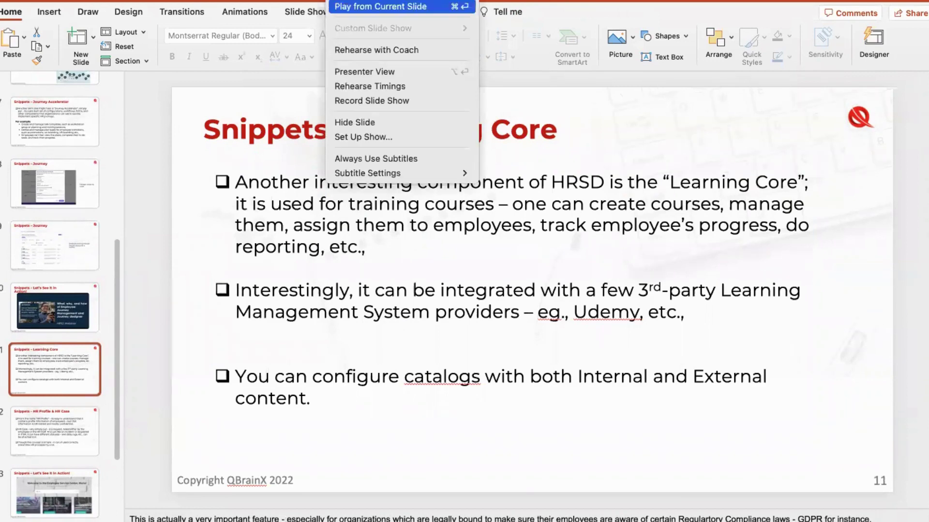